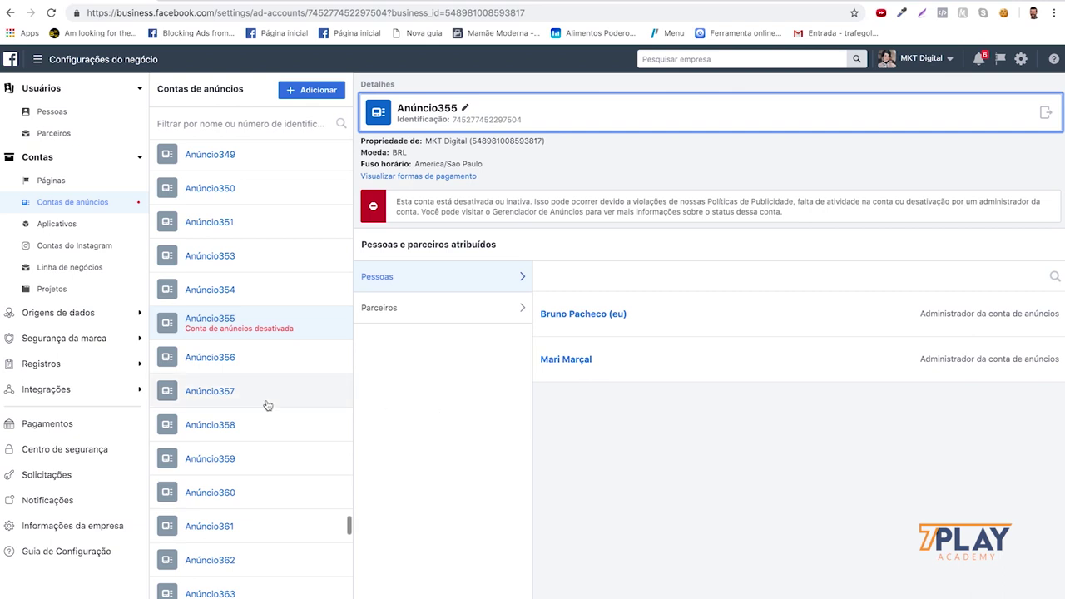
- Find Anúncio355 in the Ad Accounts list and open it in Ads Manager
{"action": "scroll", "coordinate": [266, 404], "scroll_direction": "up", "scroll_amount": 3}
{"action": "scroll", "coordinate": [267, 405], "scroll_direction": "down", "scroll_amount": 3}
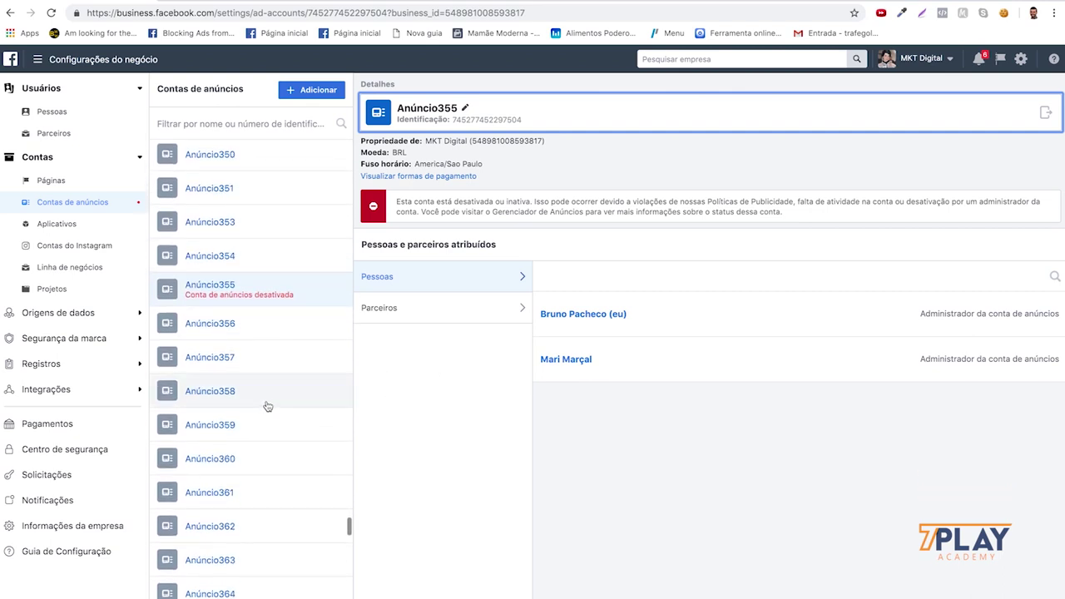
{"action": "scroll", "coordinate": [271, 401], "scroll_direction": "up", "scroll_amount": 1}
{"action": "scroll", "coordinate": [273, 402], "scroll_direction": "down", "scroll_amount": 1}
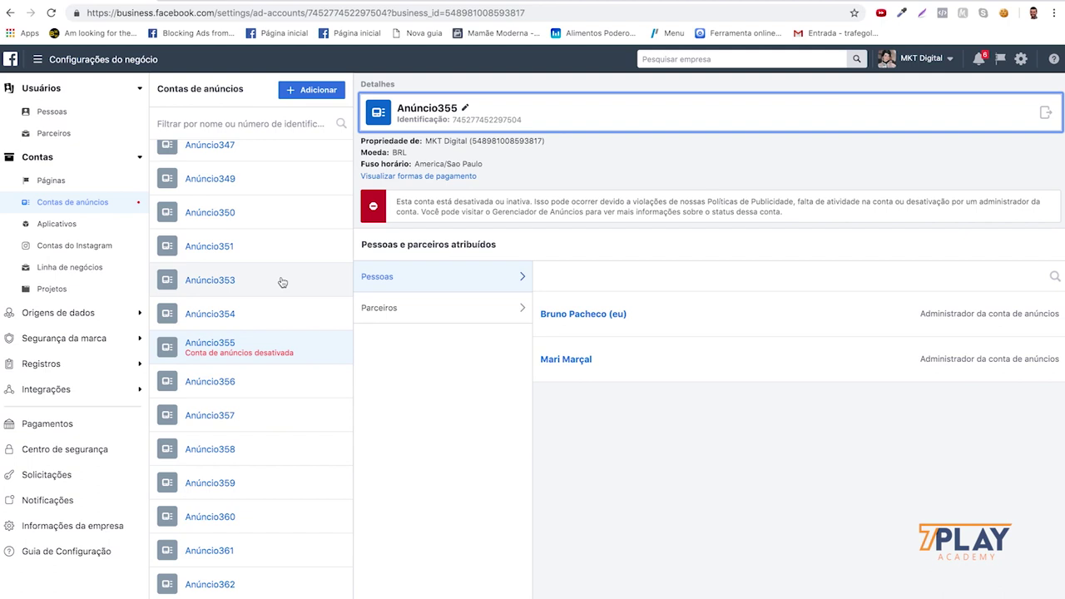
{"action": "scroll", "coordinate": [282, 283], "scroll_direction": "up", "scroll_amount": 10}
{"action": "scroll", "coordinate": [282, 283], "scroll_direction": "down", "scroll_amount": 10}
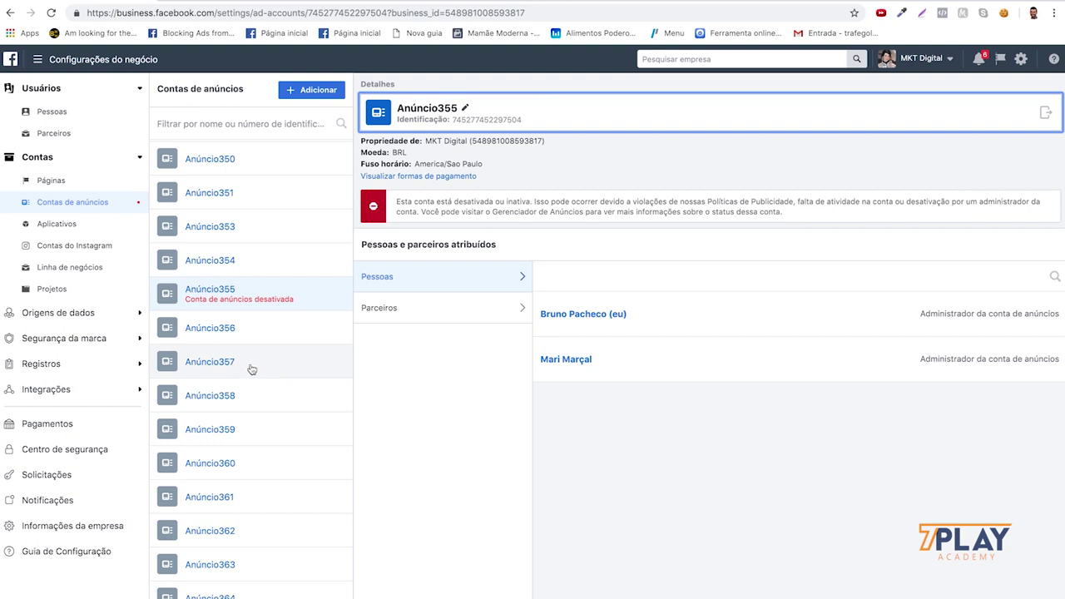
{"action": "scroll", "coordinate": [251, 369], "scroll_direction": "up", "scroll_amount": 1}
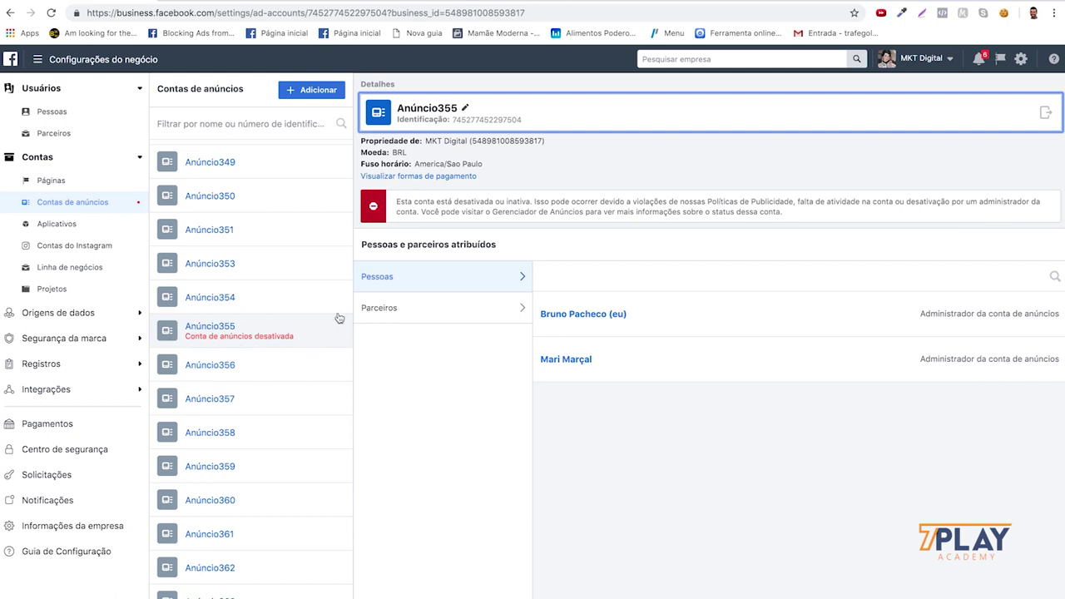
{"action": "left_click", "coordinate": [1045, 112]}
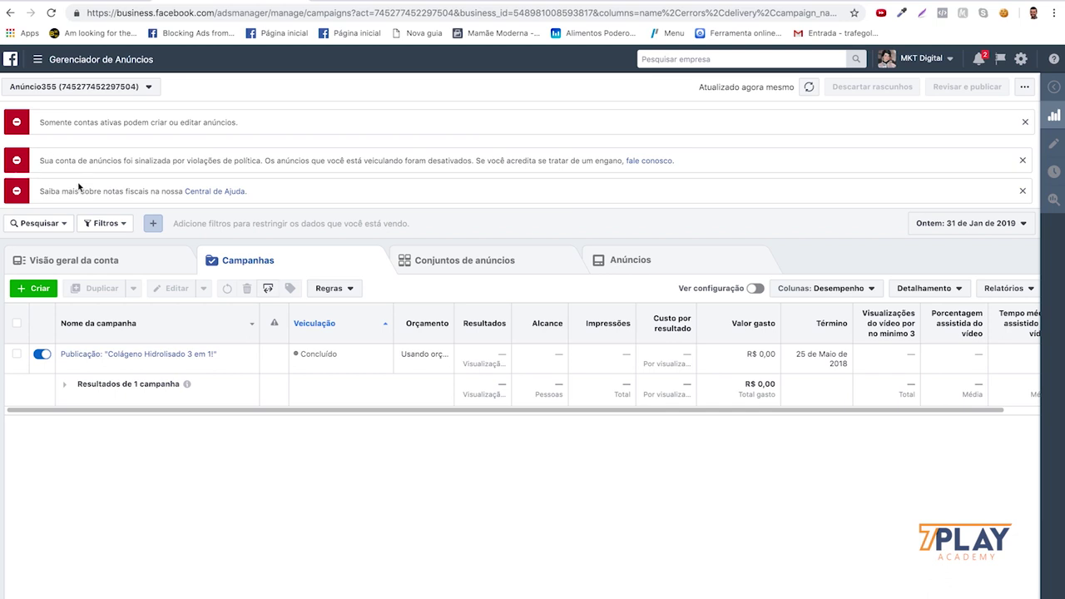
{"action": "left_click_drag", "start_coordinate": [184, 160], "coordinate": [263, 158]}
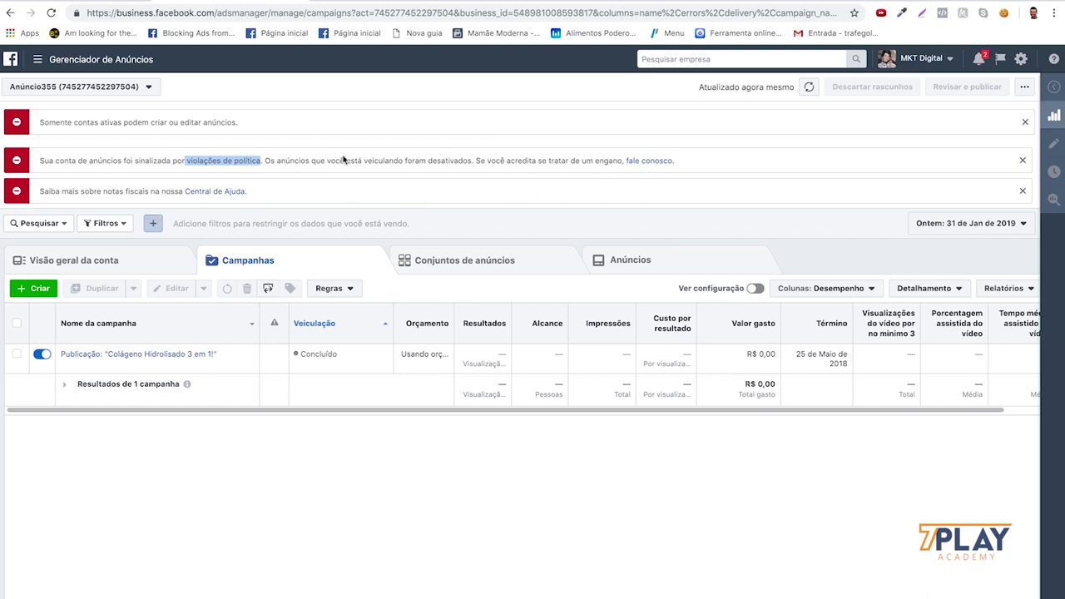
{"action": "left_click", "coordinate": [346, 160]}
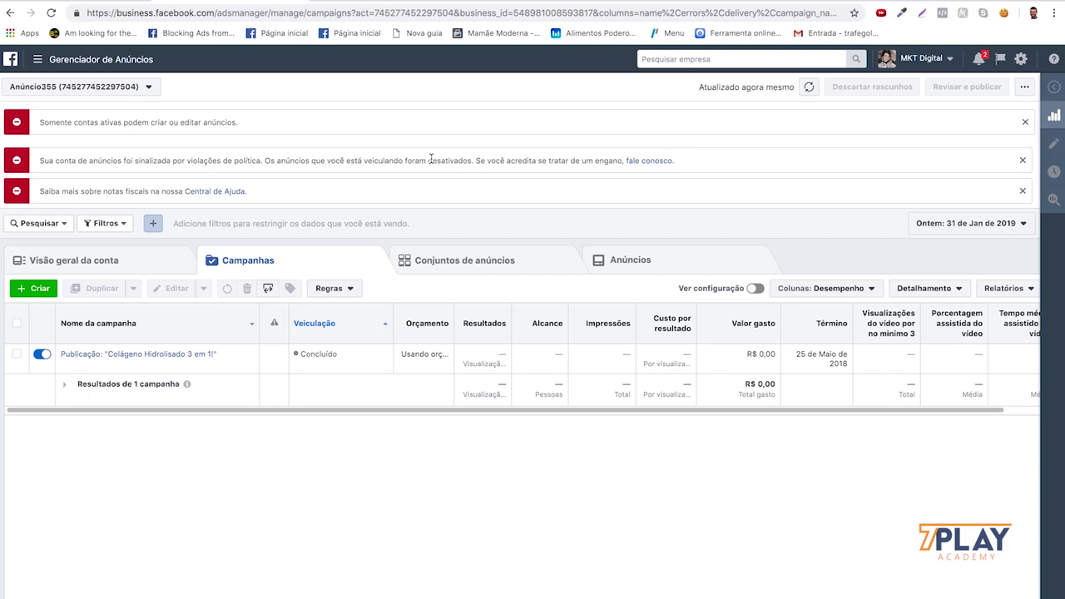
- Open the disabled-ads appeal form via 'fale conosco' and answer Sim that the account is yours
{"action": "left_click", "coordinate": [833, 3]}
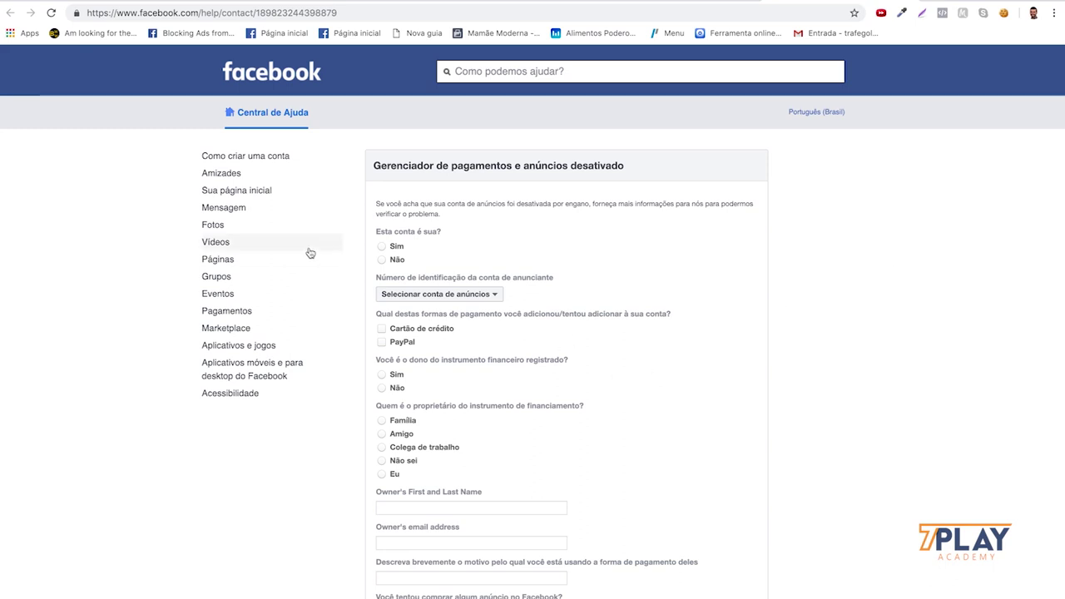
{"action": "scroll", "coordinate": [428, 288], "scroll_direction": "down", "scroll_amount": 1}
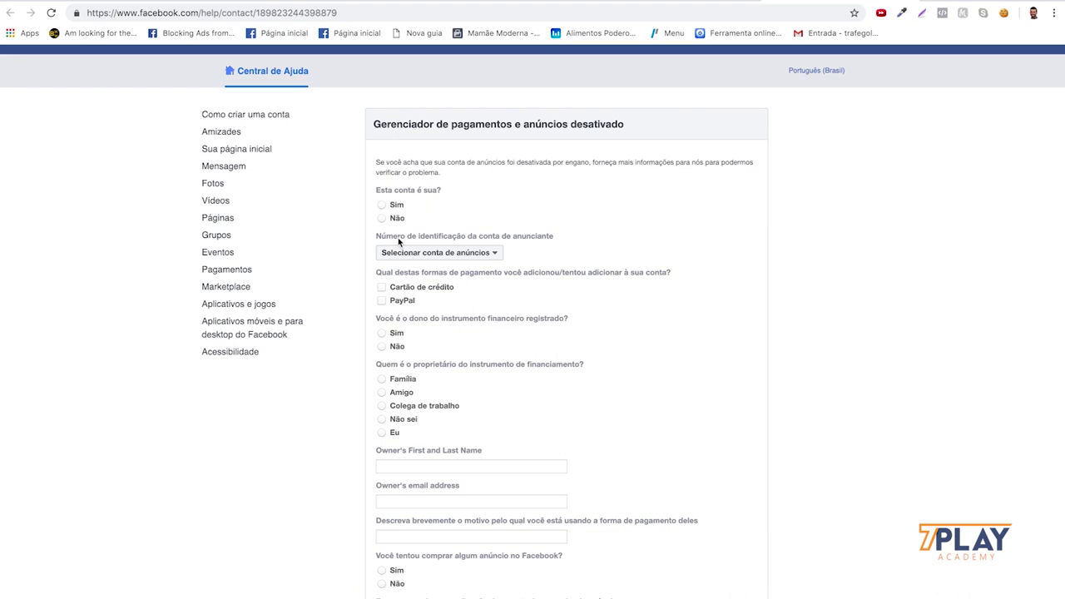
{"action": "left_click", "coordinate": [382, 205]}
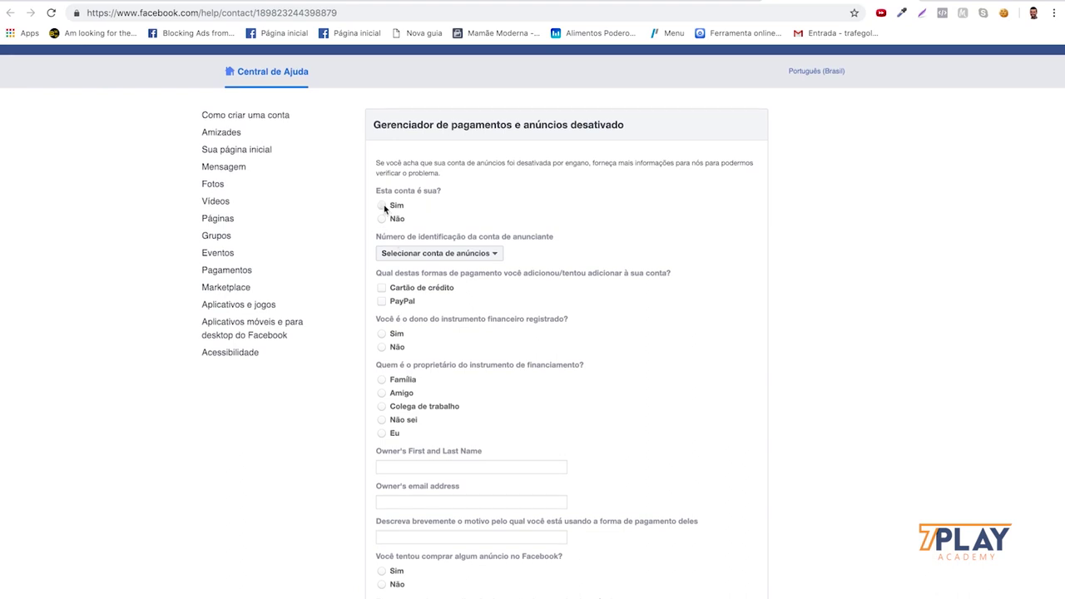
{"action": "left_click", "coordinate": [489, 256]}
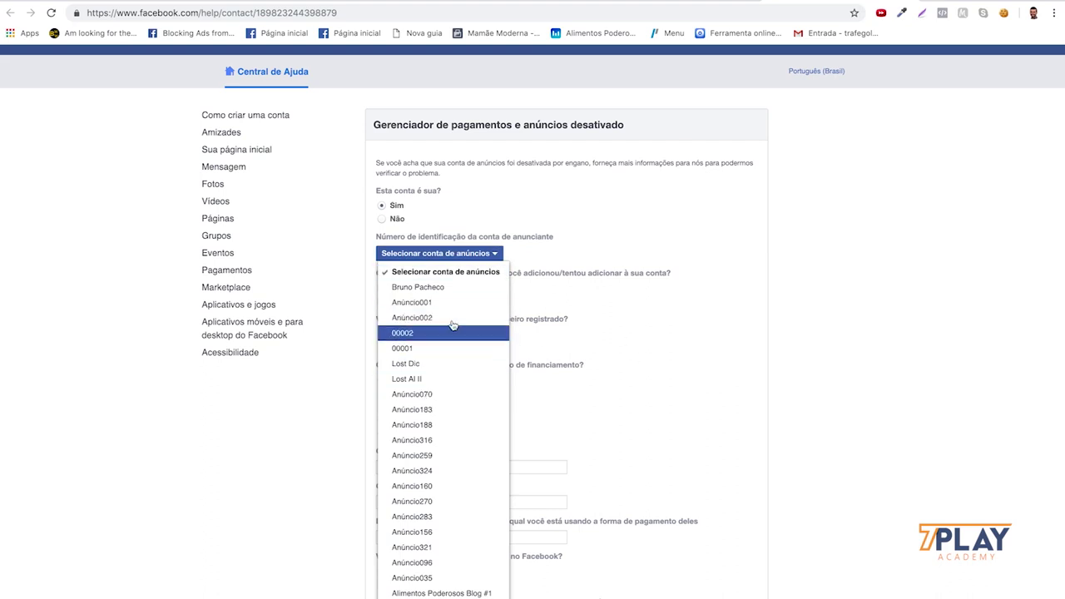
{"action": "left_click", "coordinate": [782, 295]}
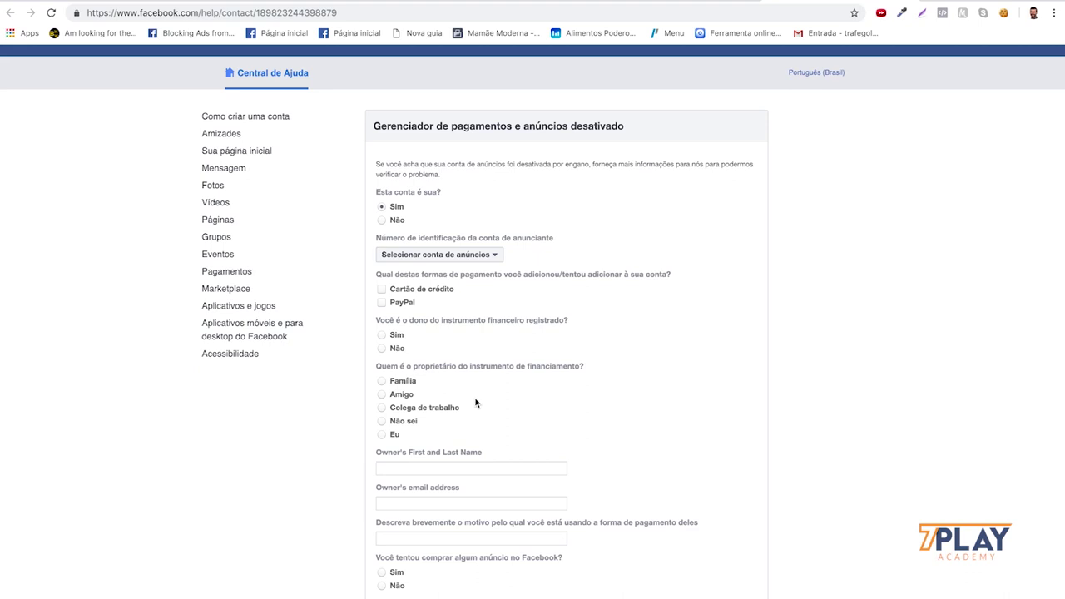
- Mark Cartão de crédito as the payment method and state that you own it
{"action": "scroll", "coordinate": [476, 404], "scroll_direction": "down", "scroll_amount": 1}
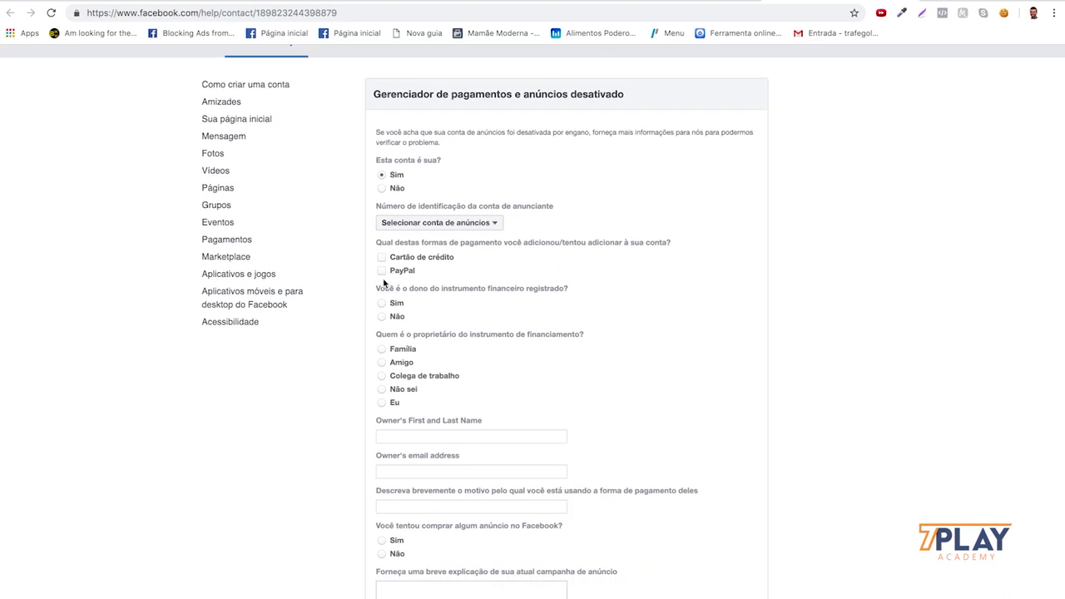
{"action": "left_click", "coordinate": [381, 257]}
{"action": "scroll", "coordinate": [436, 334], "scroll_direction": "down", "scroll_amount": 1}
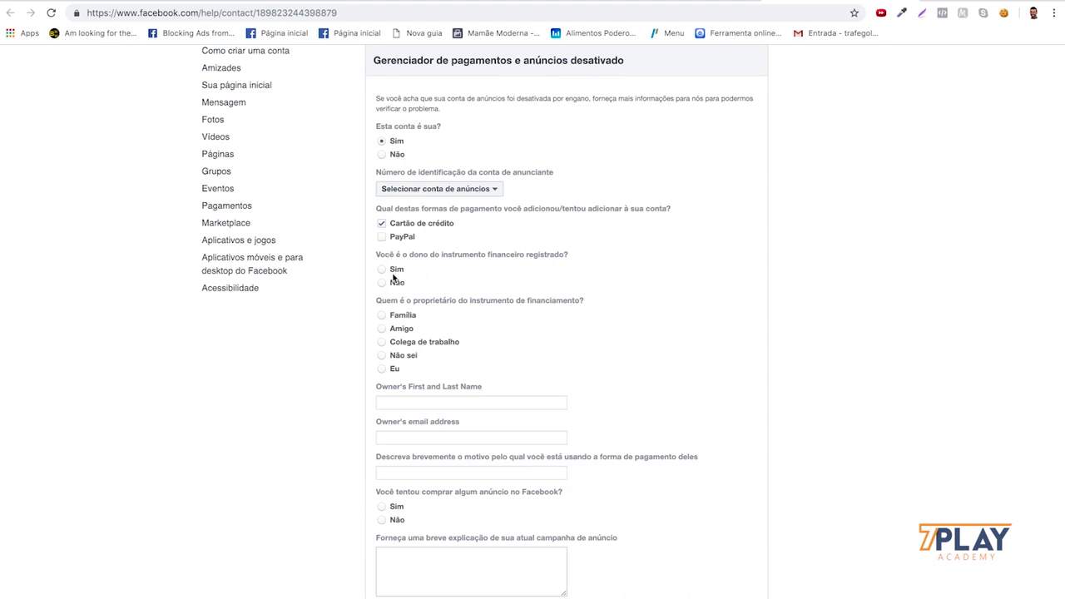
{"action": "scroll", "coordinate": [594, 333], "scroll_direction": "down", "scroll_amount": 1}
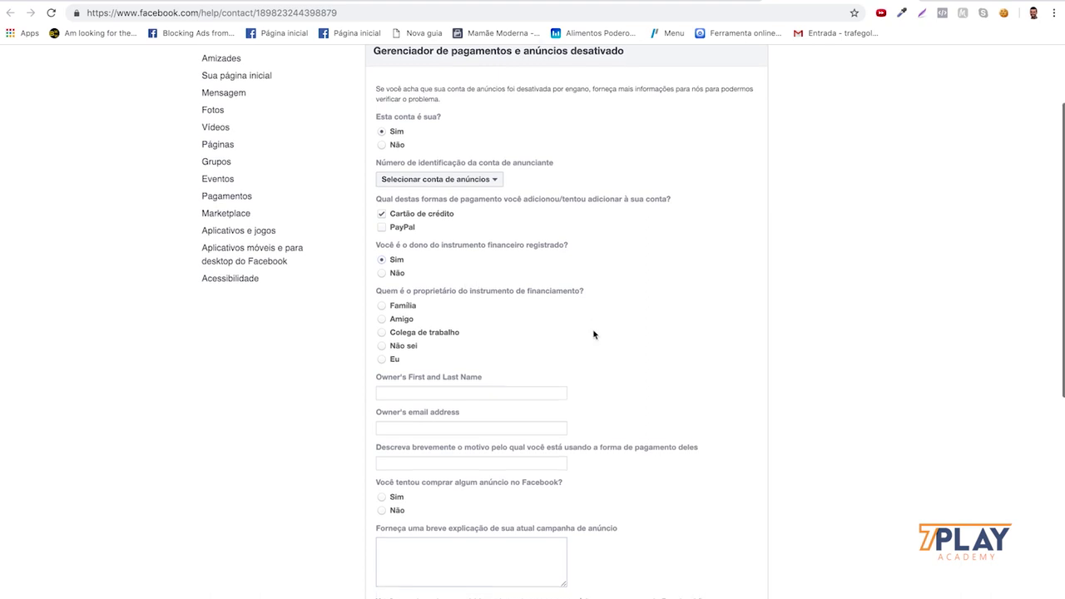
{"action": "scroll", "coordinate": [492, 300], "scroll_direction": "down", "scroll_amount": 2}
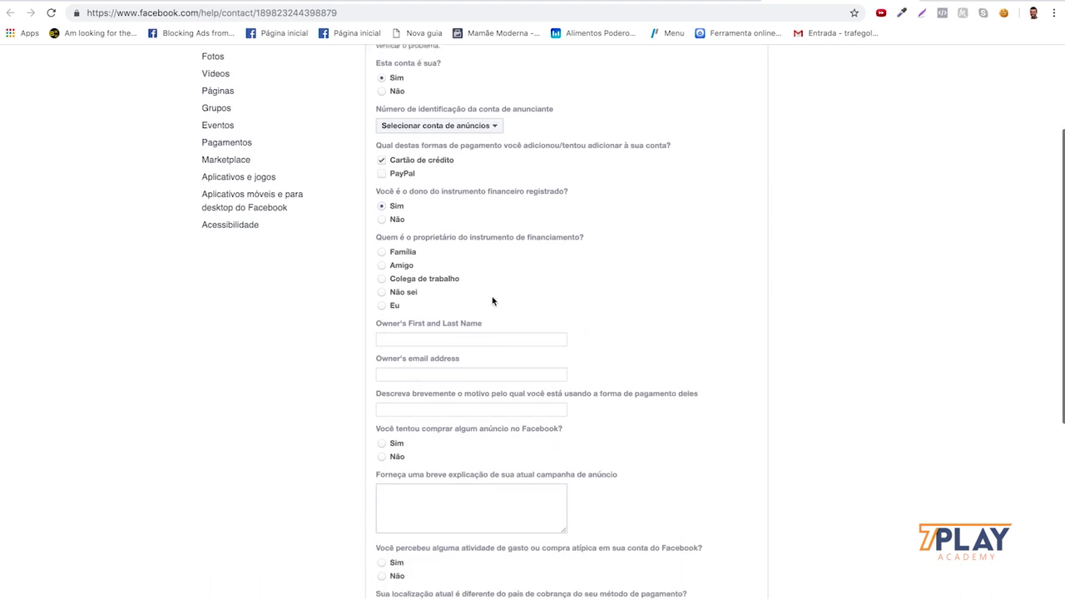
{"action": "scroll", "coordinate": [490, 300], "scroll_direction": "down", "scroll_amount": 1}
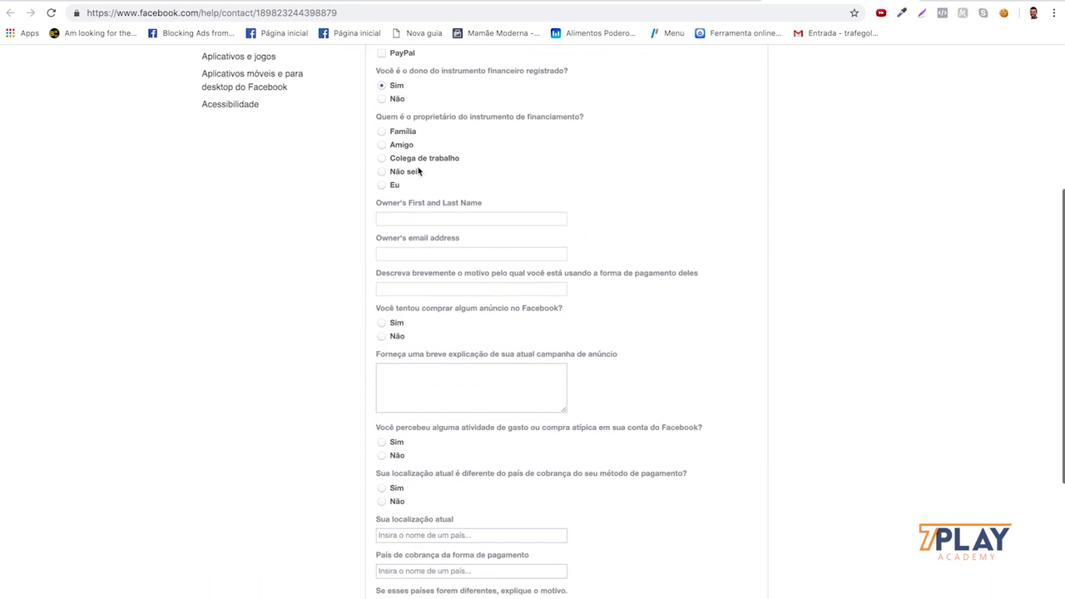
{"action": "left_click", "coordinate": [386, 188]}
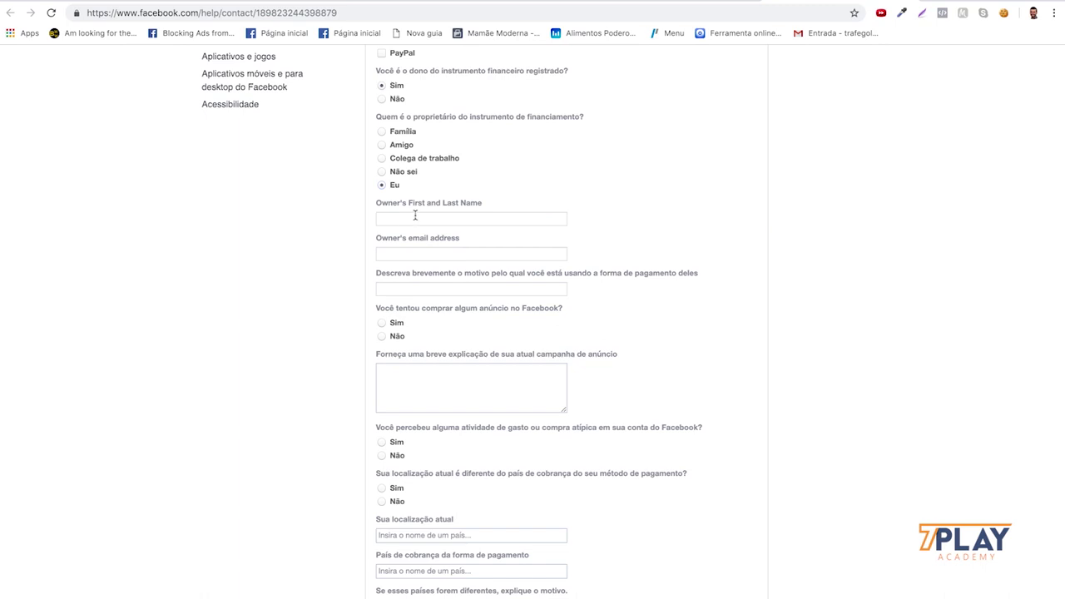
{"action": "left_click", "coordinate": [456, 221]}
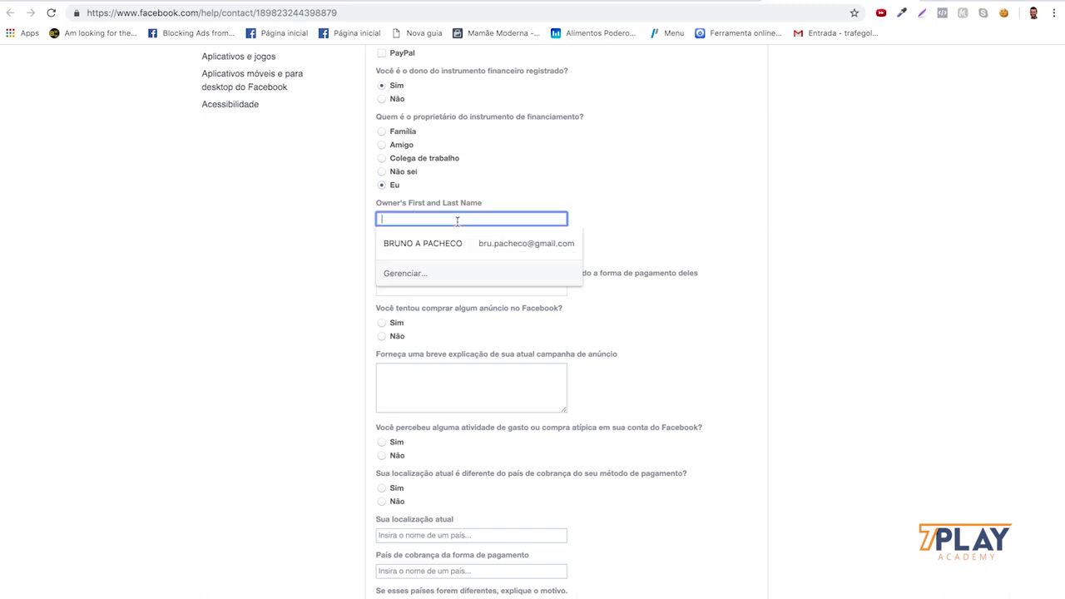
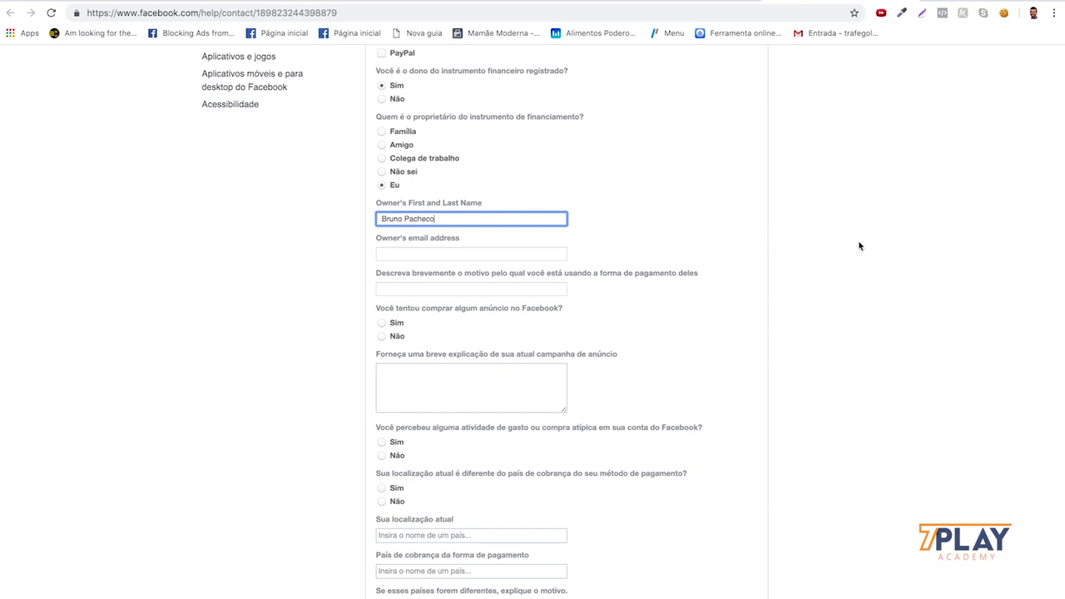
{"action": "left_click", "coordinate": [445, 252]}
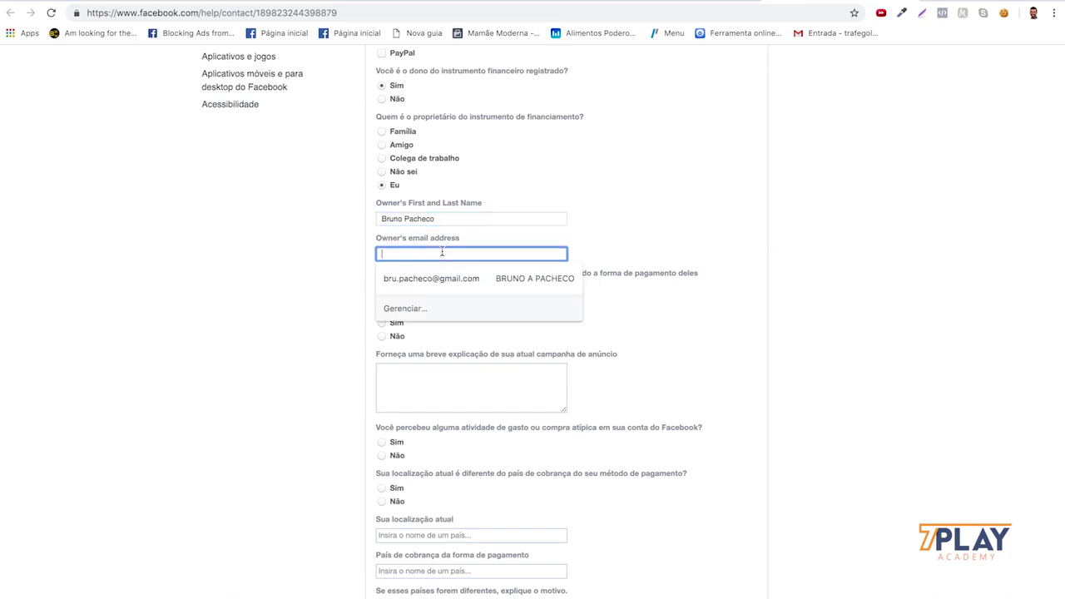
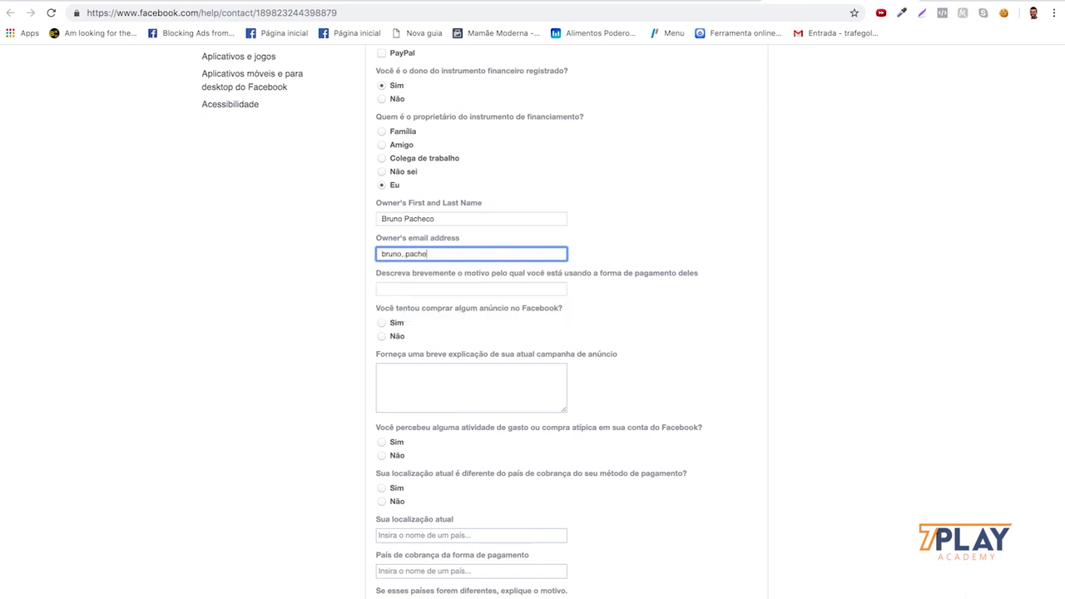
{"action": "scroll", "coordinate": [493, 337], "scroll_direction": "down", "scroll_amount": 1}
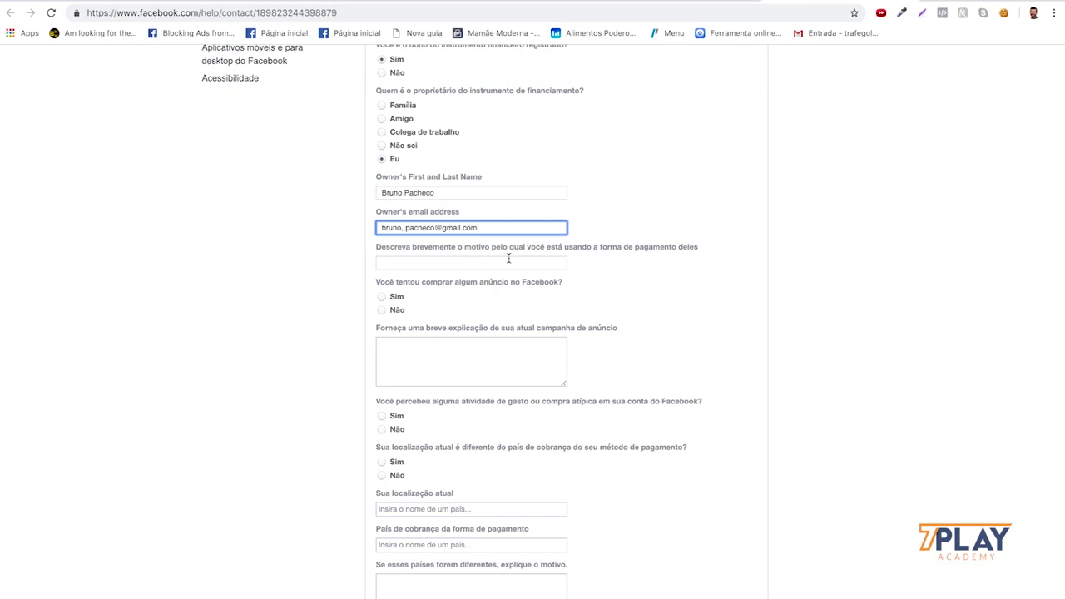
{"action": "scroll", "coordinate": [466, 238], "scroll_direction": "down", "scroll_amount": 1}
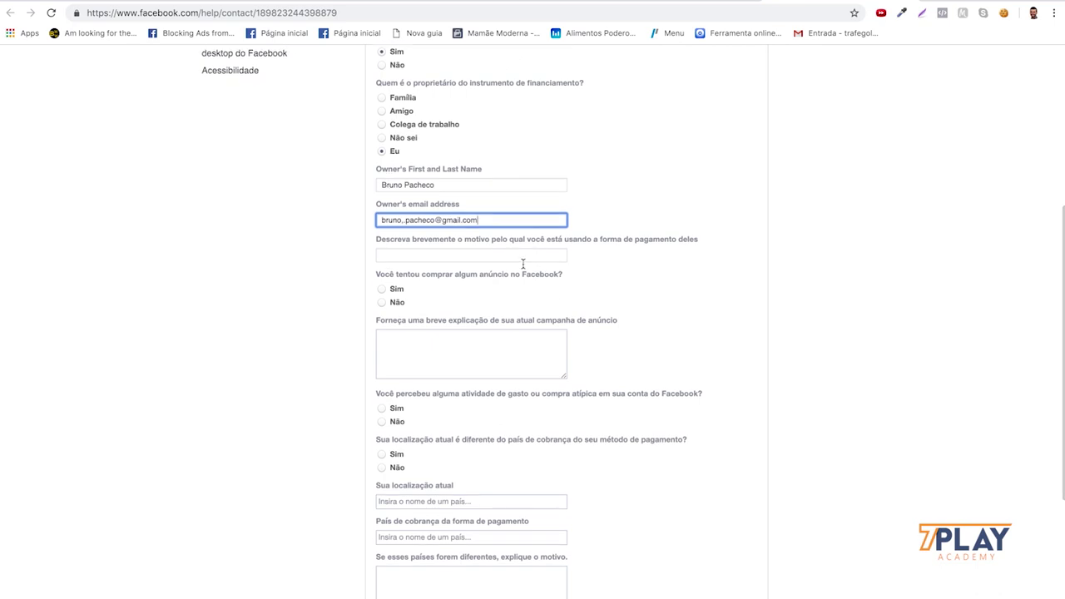
{"action": "scroll", "coordinate": [550, 290], "scroll_direction": "down", "scroll_amount": 2}
{"action": "scroll", "coordinate": [459, 243], "scroll_direction": "down", "scroll_amount": 2}
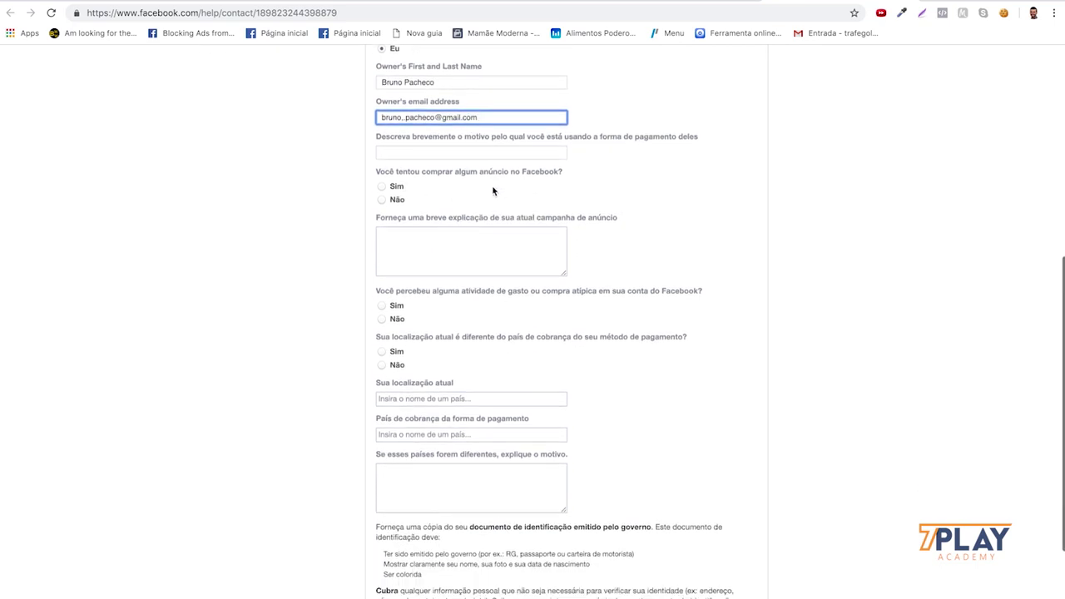
- Answer Sim to buying ads, explaining 'Tentei subir um simples anúncio de curtida na página.'
{"action": "left_click", "coordinate": [382, 188]}
{"action": "left_click", "coordinate": [418, 248]}
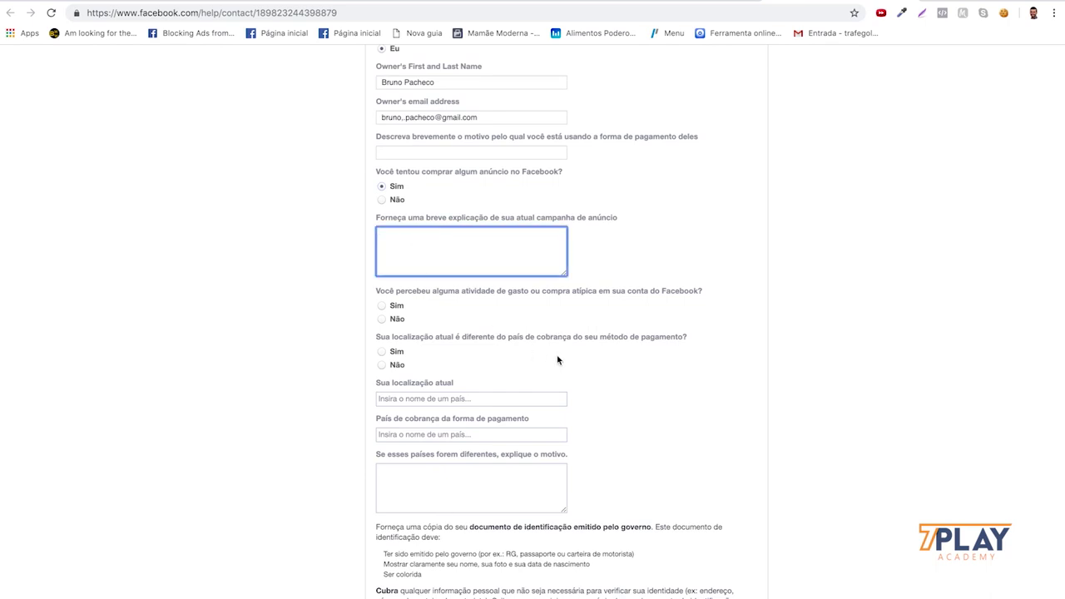
{"action": "type", "text": "T"}
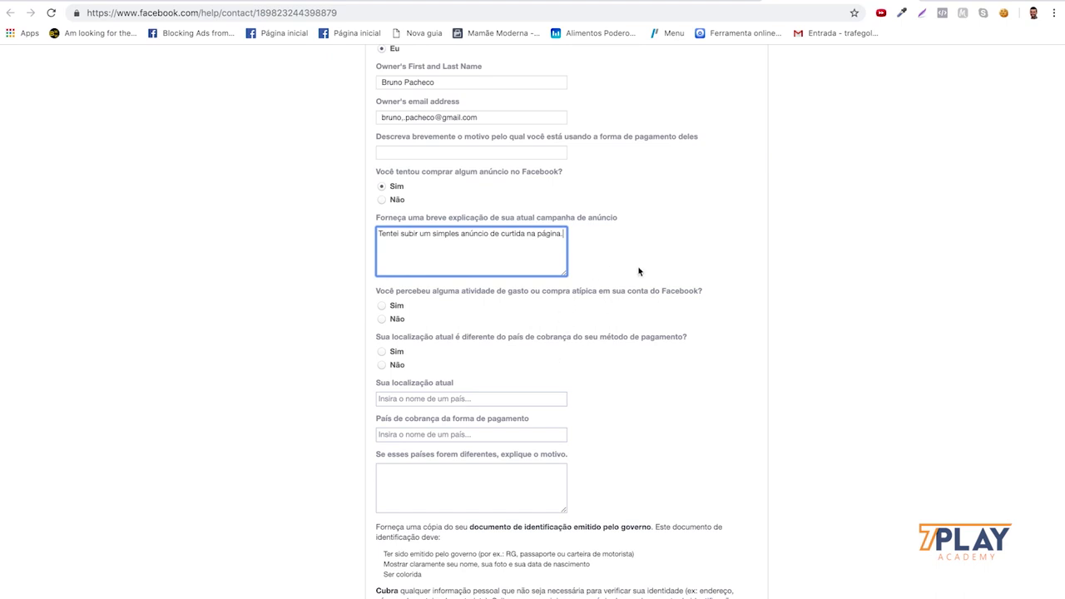
{"action": "scroll", "coordinate": [717, 242], "scroll_direction": "down", "scroll_amount": 3}
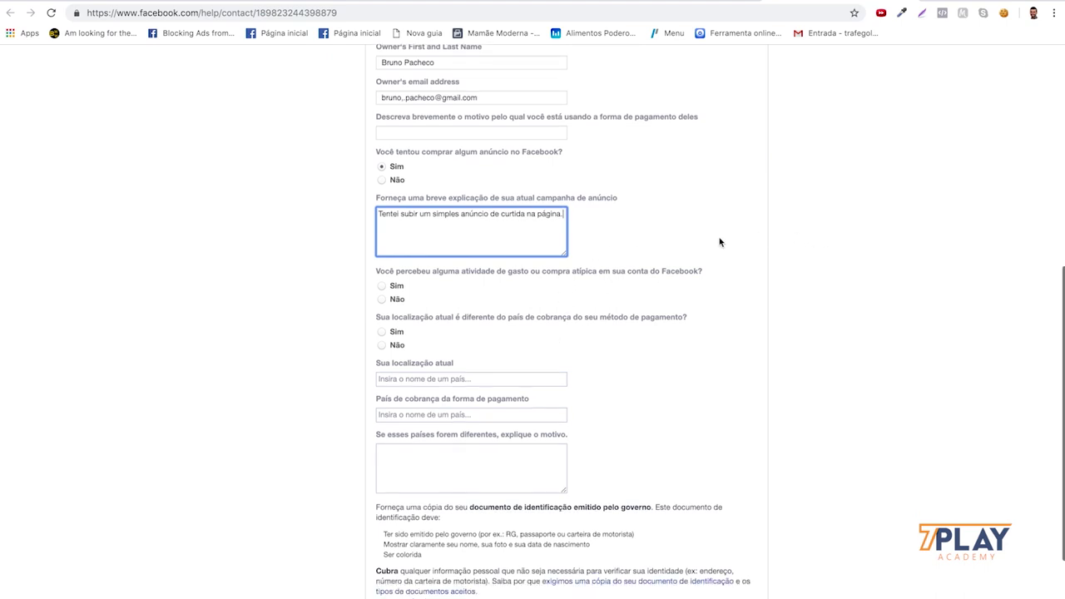
{"action": "scroll", "coordinate": [754, 213], "scroll_direction": "down", "scroll_amount": 2}
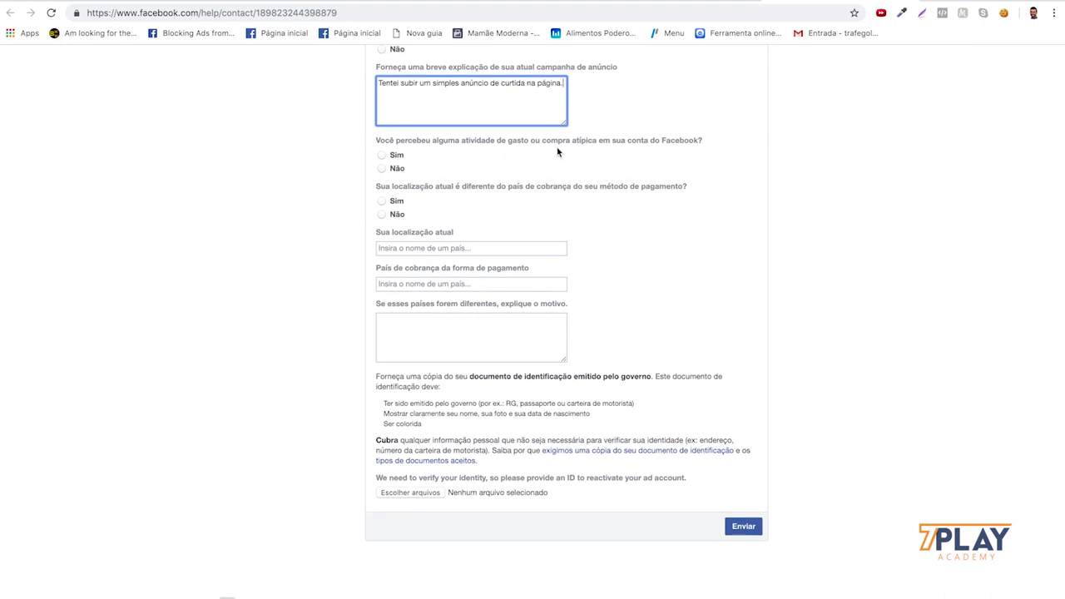
- Answer Não to unusual spending and country mismatch, and set current location to Brasil
{"action": "left_click", "coordinate": [382, 168]}
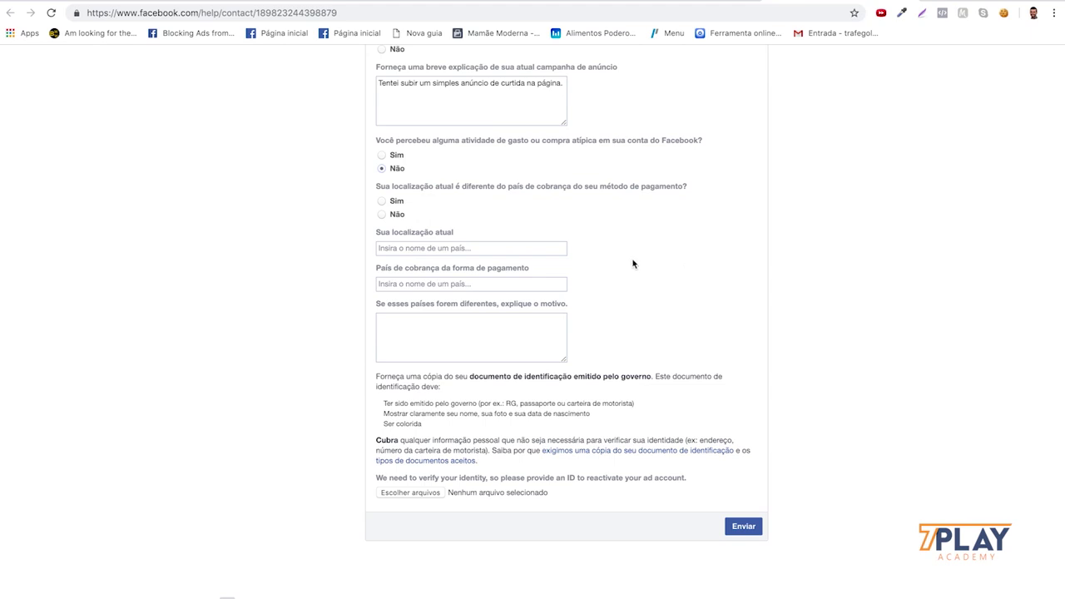
{"action": "left_click", "coordinate": [382, 214]}
{"action": "left_click", "coordinate": [464, 248]}
{"action": "type", "text": "br"}
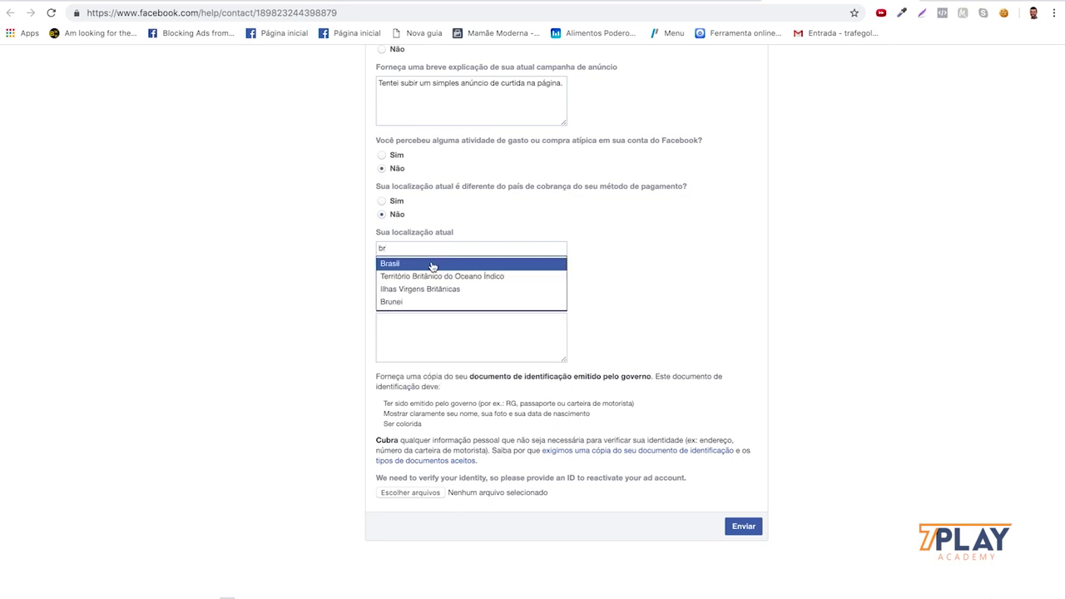
{"action": "left_click", "coordinate": [433, 263]}
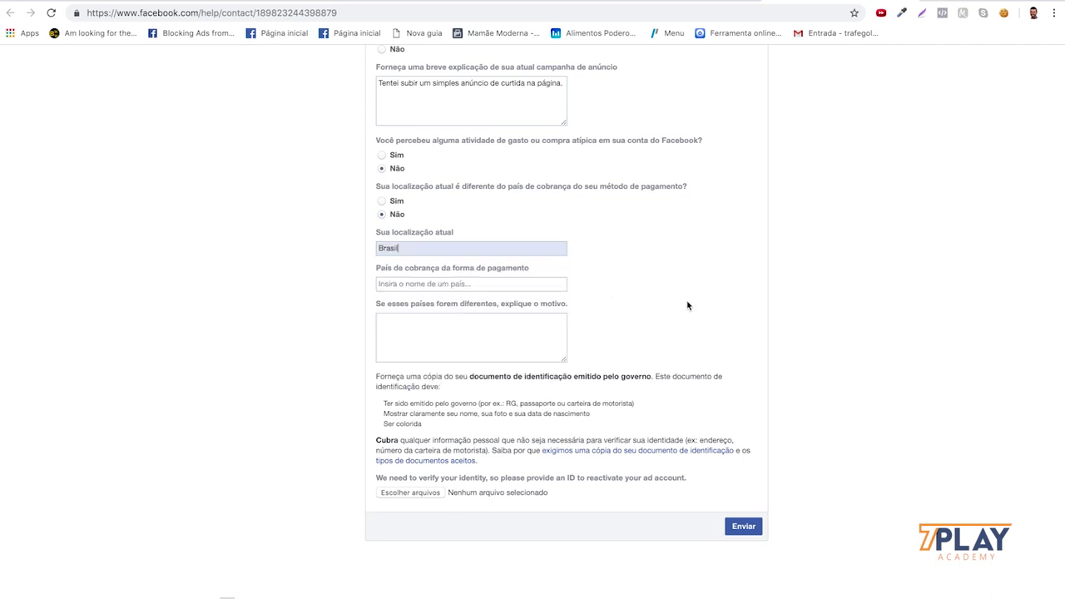
- Set the billing country to Brasil
{"action": "left_click", "coordinate": [417, 287]}
{"action": "type", "text": "br"}
{"action": "left_click", "coordinate": [416, 300]}
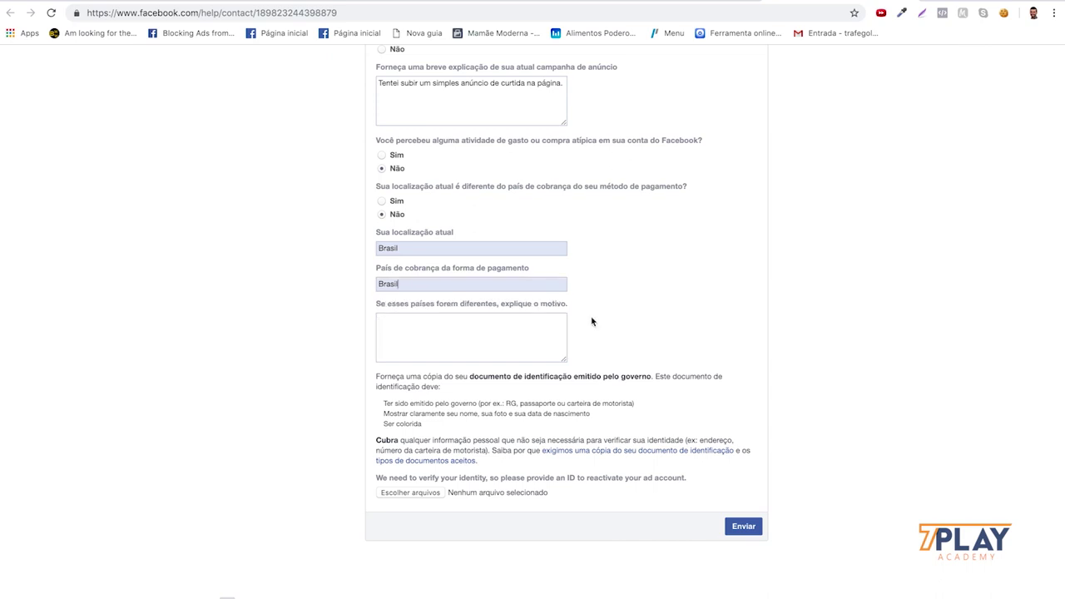
{"action": "left_click", "coordinate": [460, 345]}
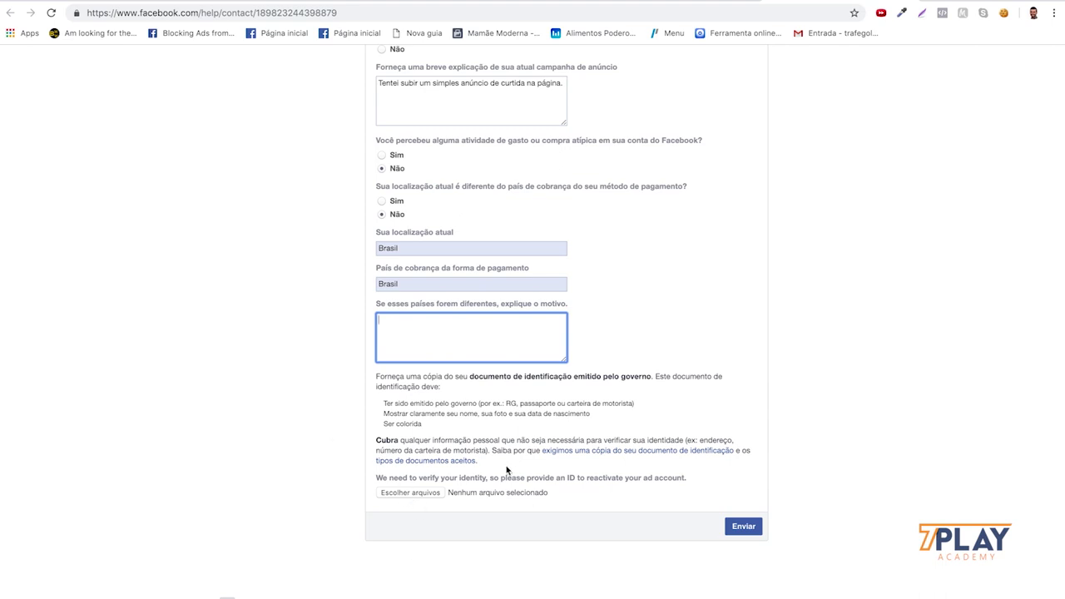
{"action": "left_click", "coordinate": [410, 495]}
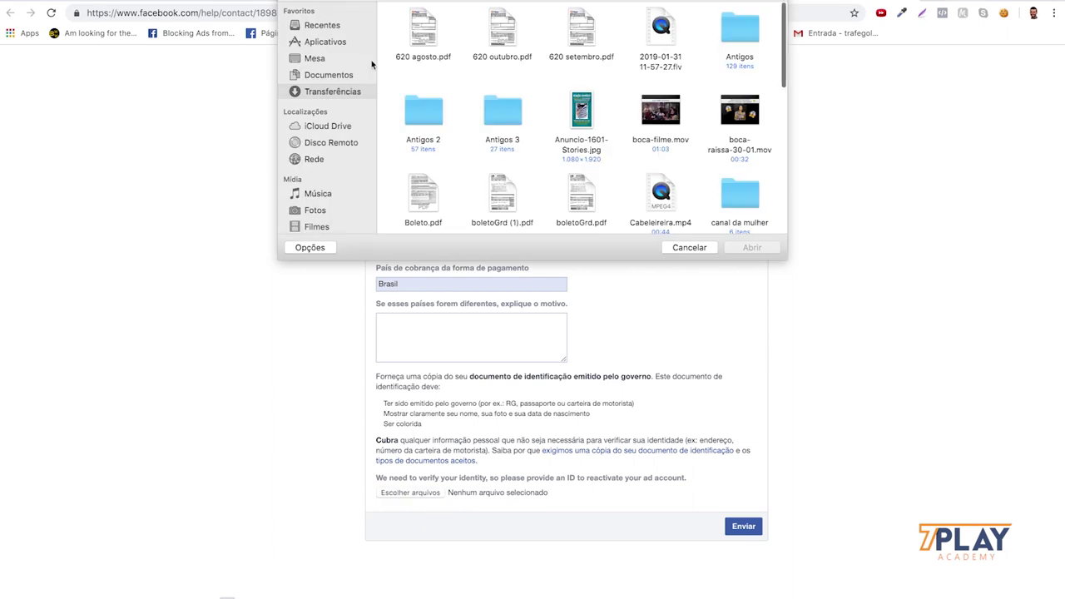
{"action": "left_click", "coordinate": [689, 248]}
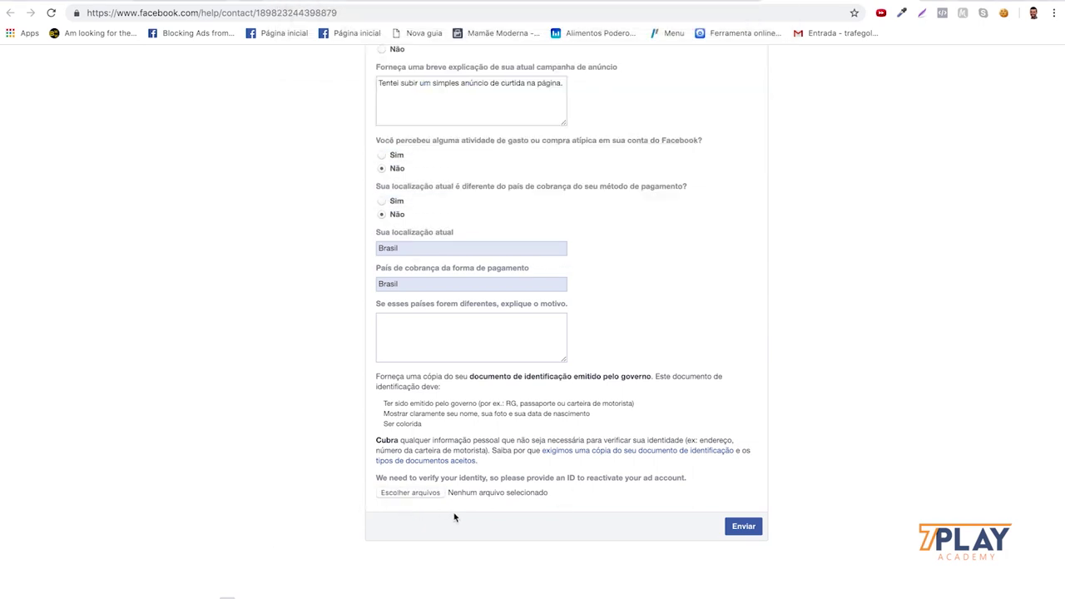